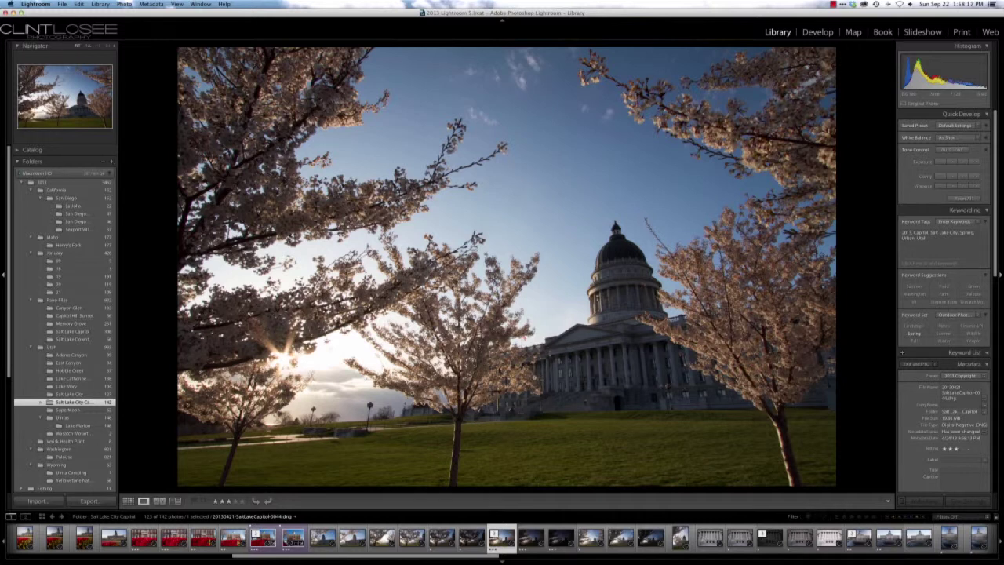
Flip between bracketed frames 0044–0046, then open the normally exposed capitol frame in Develop
{"action": "key", "text": "Right"}
{"action": "key", "text": "Right"}
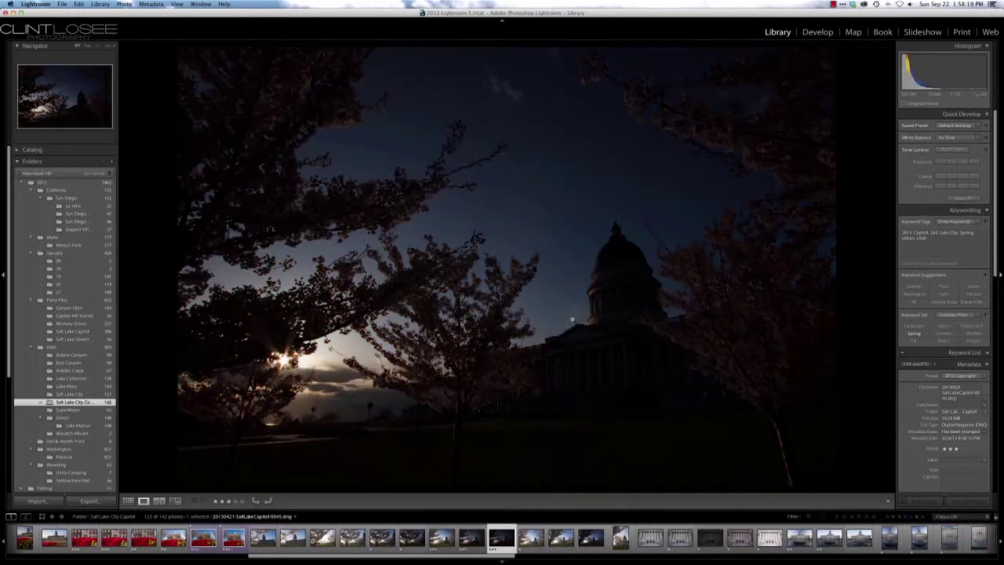
{"action": "key", "text": "Right"}
{"action": "key", "text": "Left"}
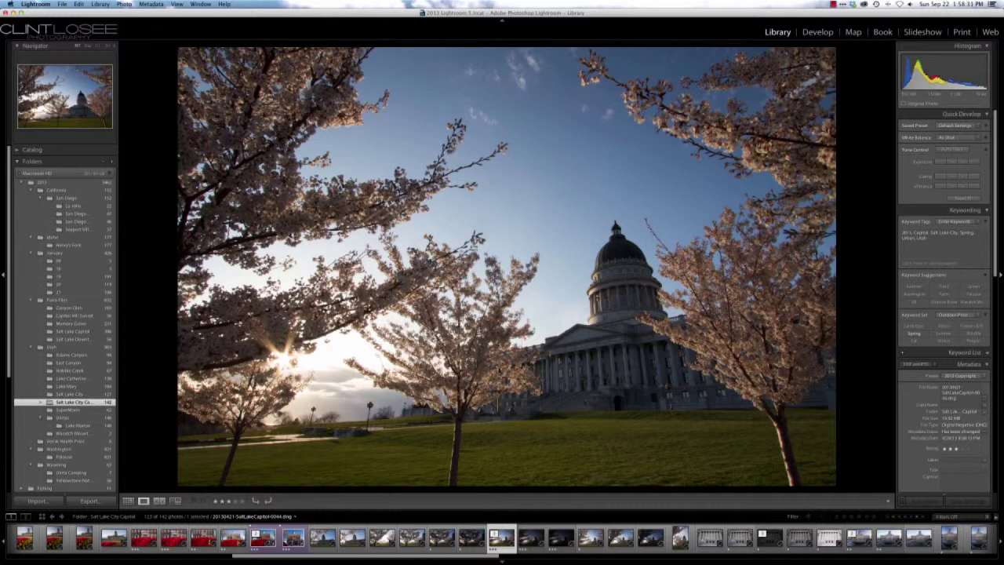
{"action": "key", "text": "Right"}
{"action": "key", "text": "Right"}
{"action": "key", "text": "Right"}
{"action": "key", "text": "Right"}
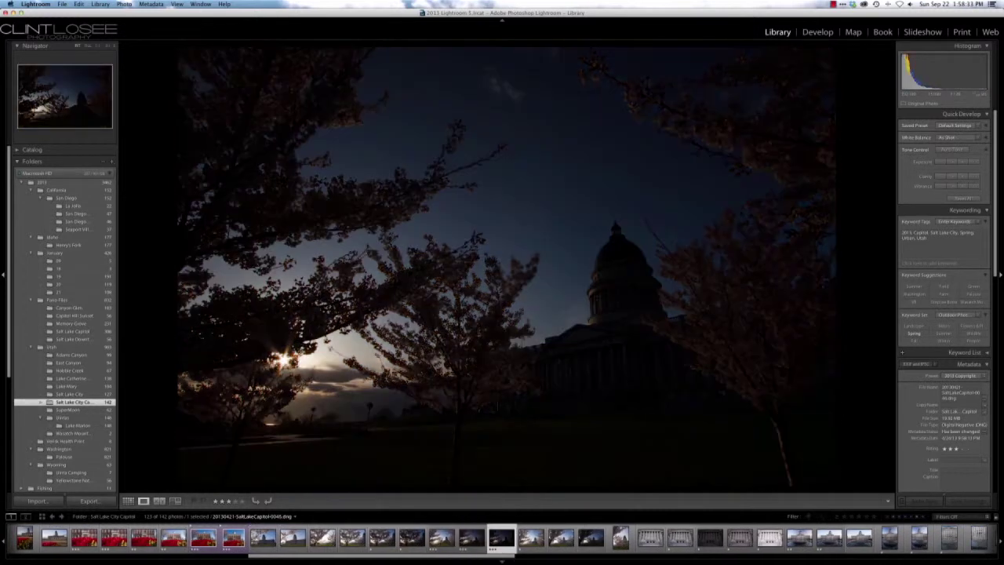
{"action": "key", "text": "Left"}
{"action": "key", "text": "Left"}
{"action": "key", "text": "Left"}
{"action": "key", "text": "Left"}
{"action": "key", "text": "Left"}
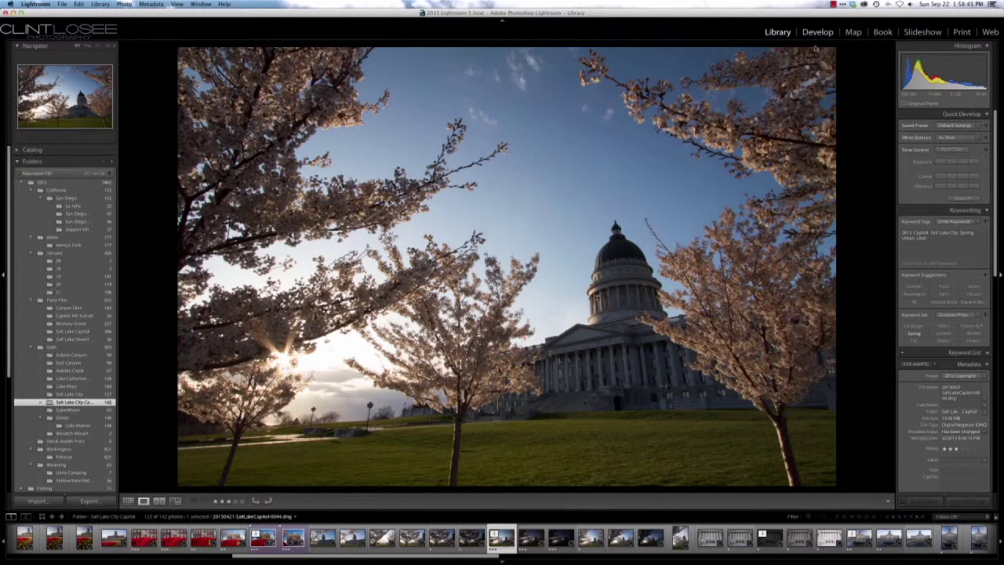
{"action": "key", "text": "d"}
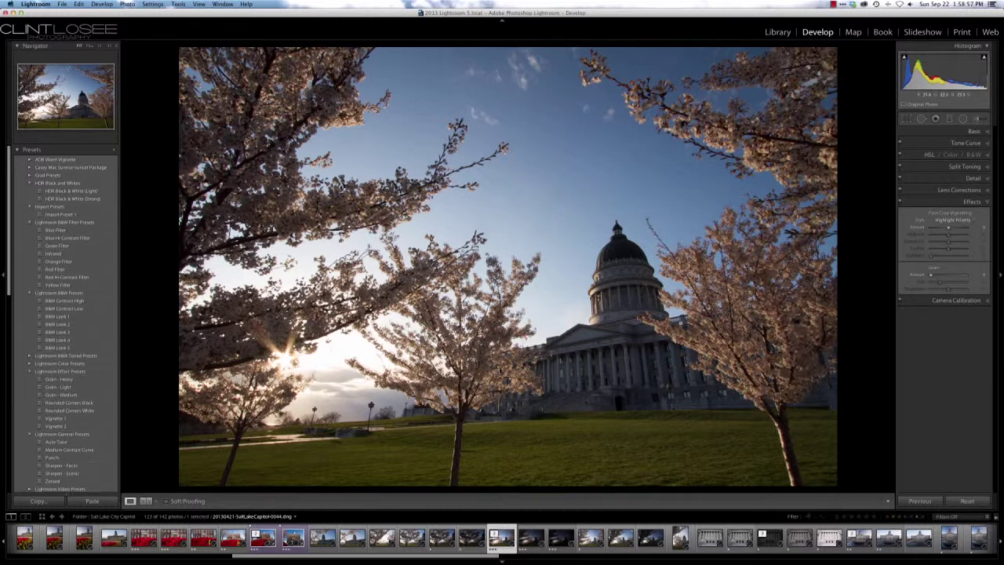
Expand the Basic panel, push Exposure to -5.00 and +5.00, then reset it to 0.00
{"action": "left_click", "coordinate": [973, 131]}
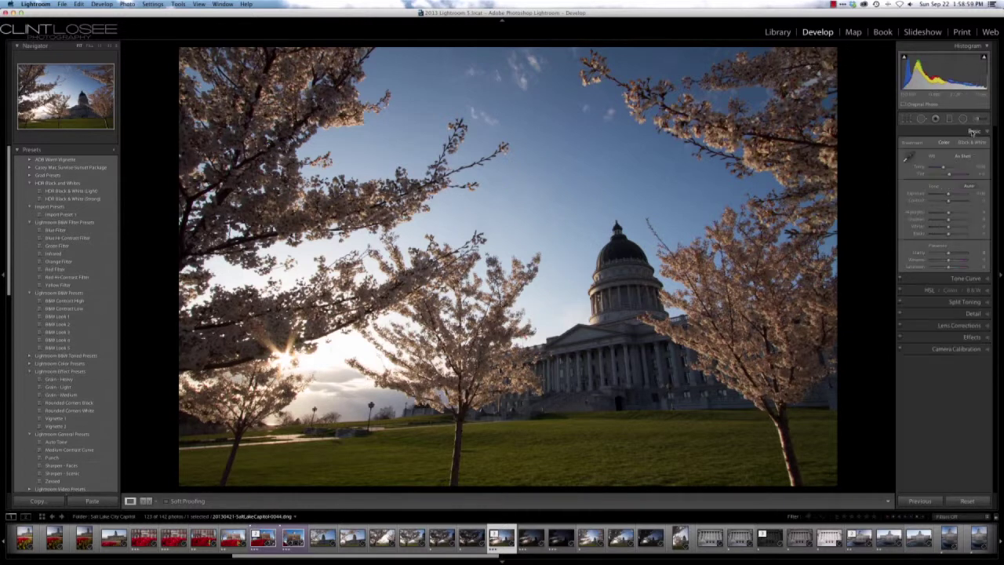
{"action": "mouse_move", "coordinate": [949, 196]}
{"action": "left_mouse_down"}
{"action": "mouse_move", "coordinate": [931, 197]}
{"action": "mouse_move", "coordinate": [966, 197]}
{"action": "mouse_move", "coordinate": [949, 197]}
{"action": "left_mouse_up"}
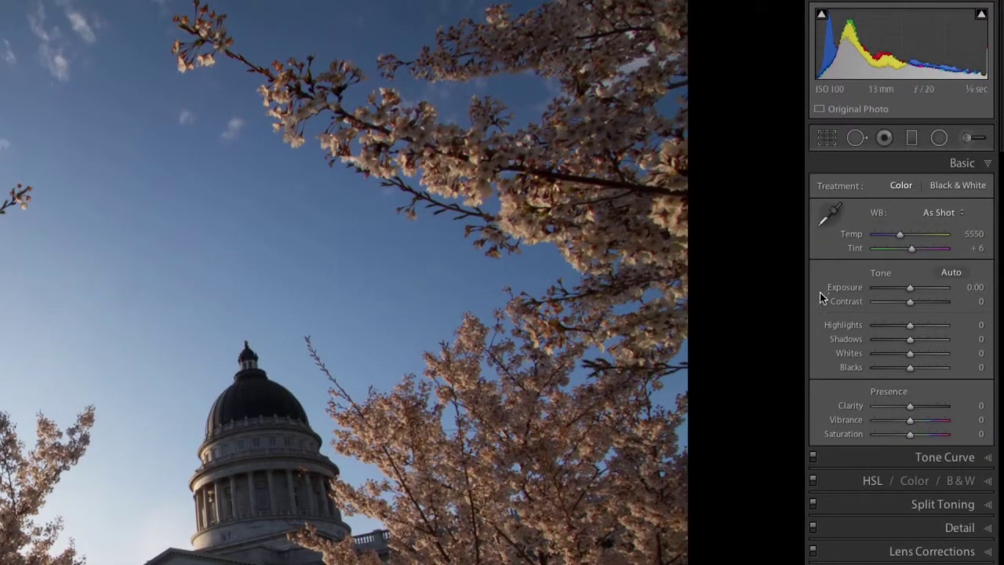
{"action": "left_click_drag", "start_coordinate": [910, 289], "coordinate": [869, 289]}
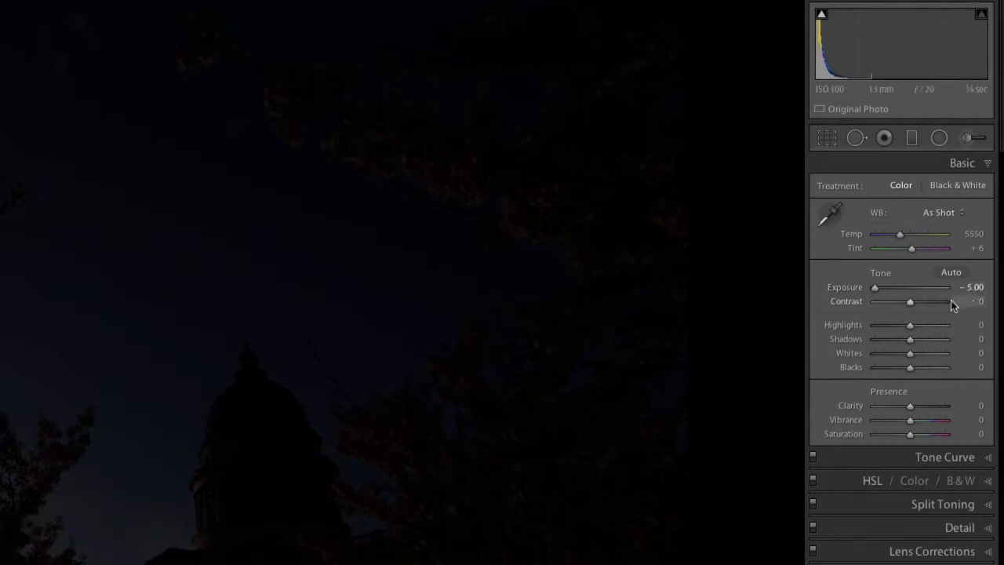
{"action": "left_click_drag", "start_coordinate": [878, 289], "coordinate": [953, 288]}
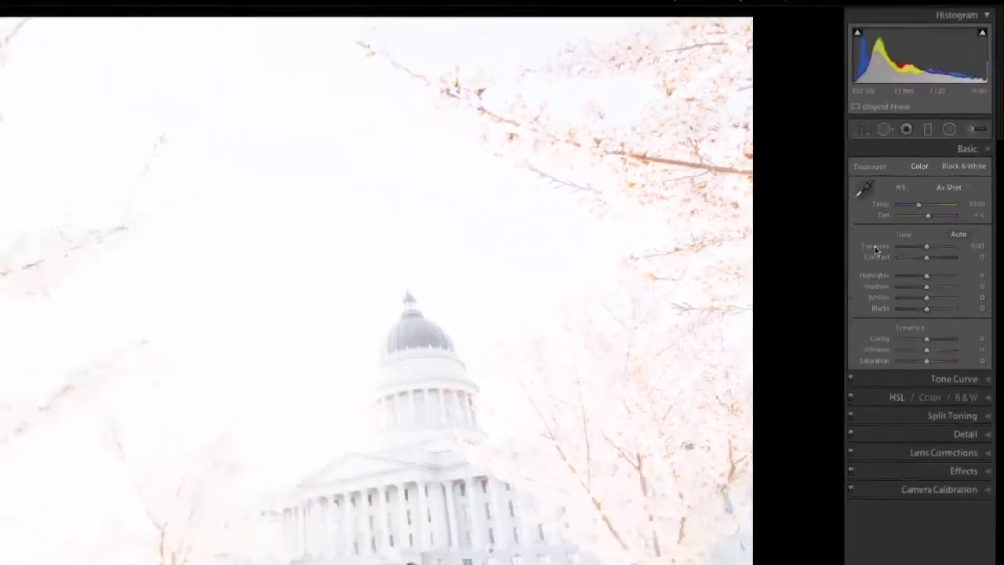
{"action": "double_click", "coordinate": [845, 287]}
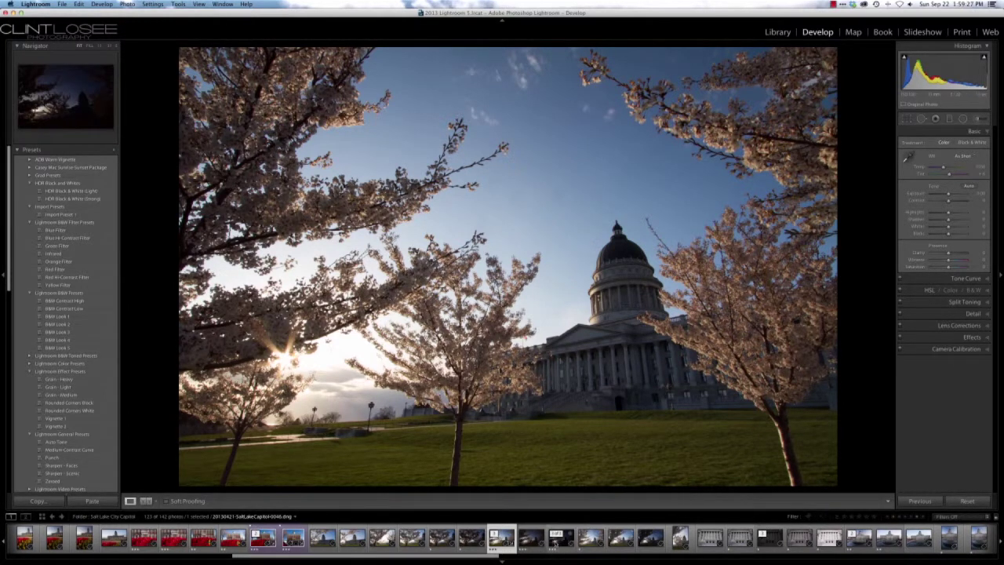
Select the three bracketed exposures 0044–0046 in the filmstrip
{"action": "left_click", "coordinate": [531, 539]}
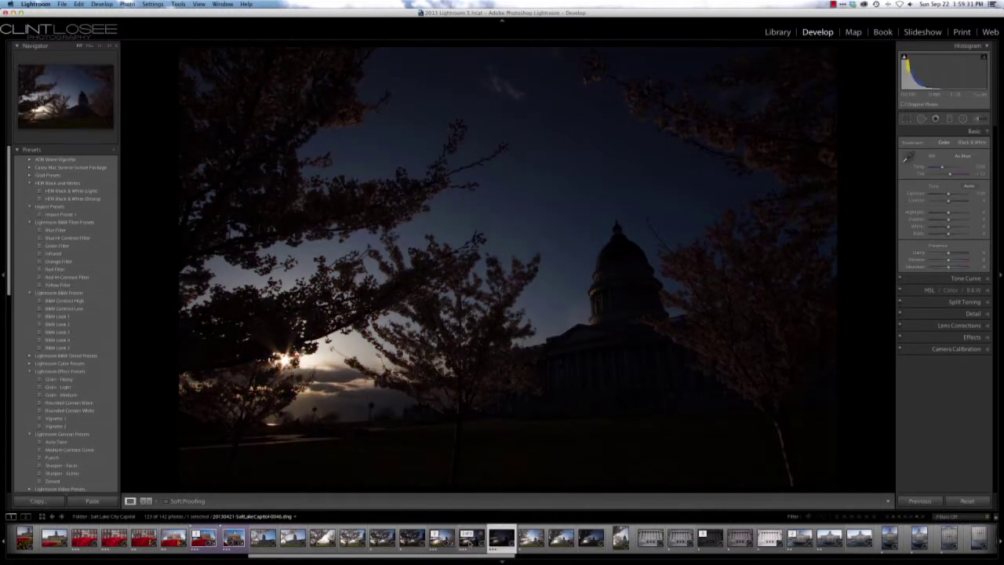
{"action": "left_click", "coordinate": [471, 538]}
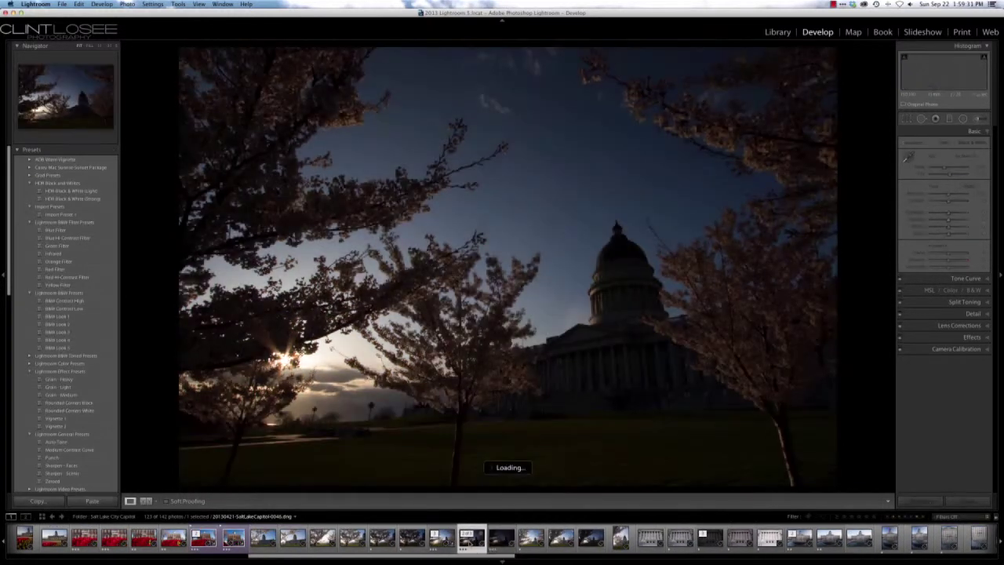
{"action": "left_click", "coordinate": [442, 538]}
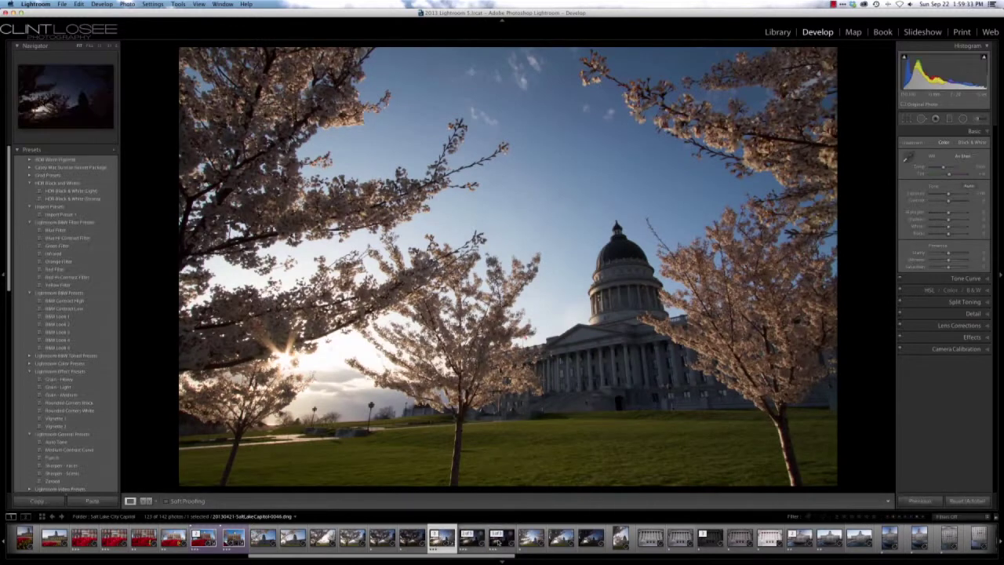
{"action": "left_click", "coordinate": [501, 538], "text": "shift"}
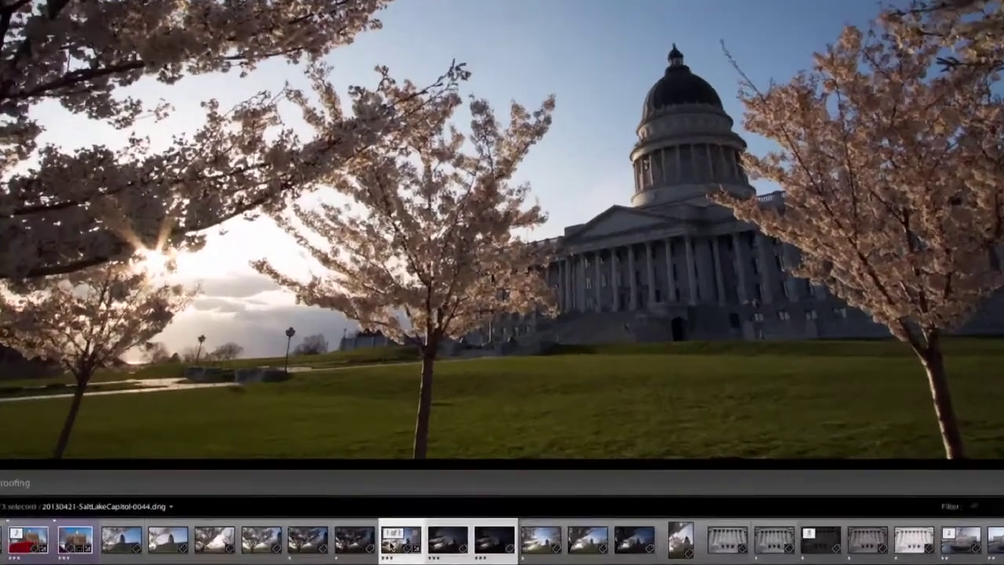
Look through the selected photos' context menu for the Edit In options
{"action": "right_click", "coordinate": [438, 539]}
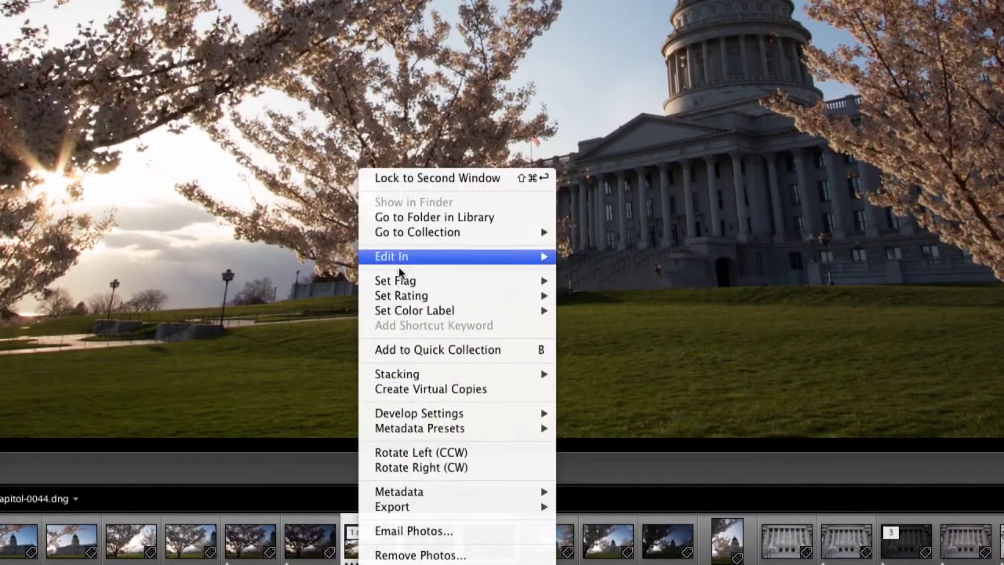
{"action": "mouse_move", "coordinate": [403, 260]}
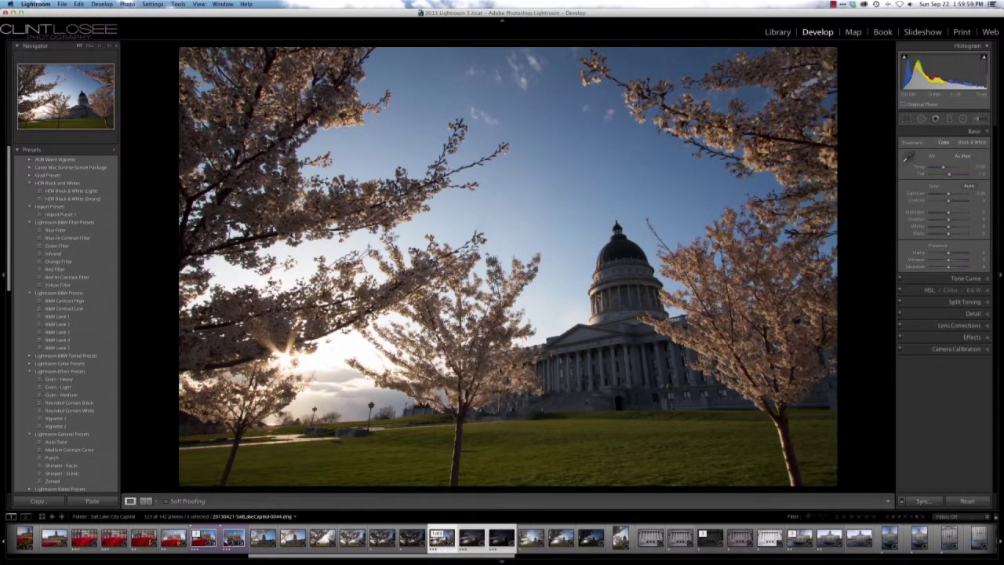
{"action": "right_click", "coordinate": [437, 532]}
{"action": "mouse_move", "coordinate": [462, 396]}
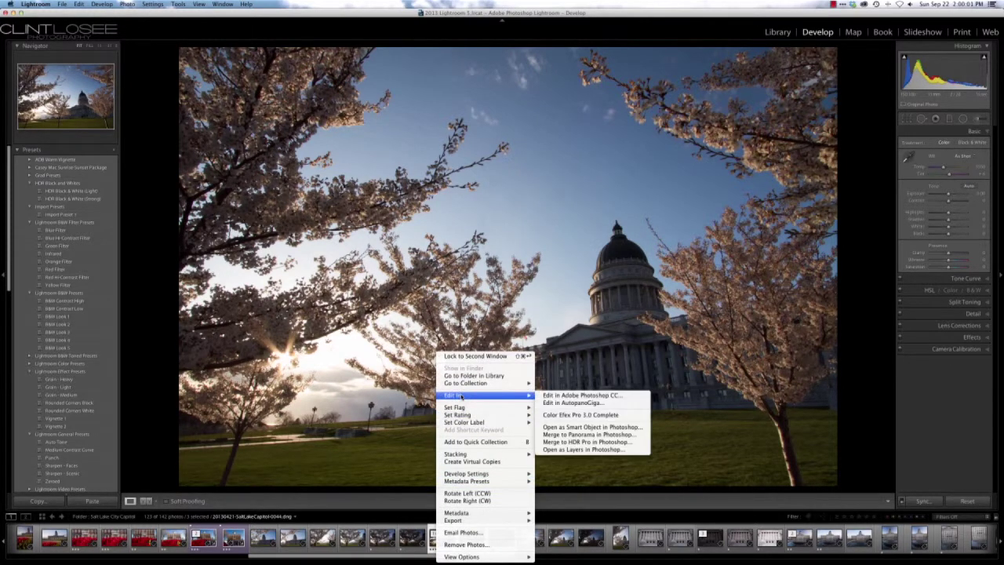
{"action": "left_click", "coordinate": [78, 5]}
Search the top-level menus for the command, then return to the context menu's Edit In submenu
{"action": "left_click", "coordinate": [78, 5]}
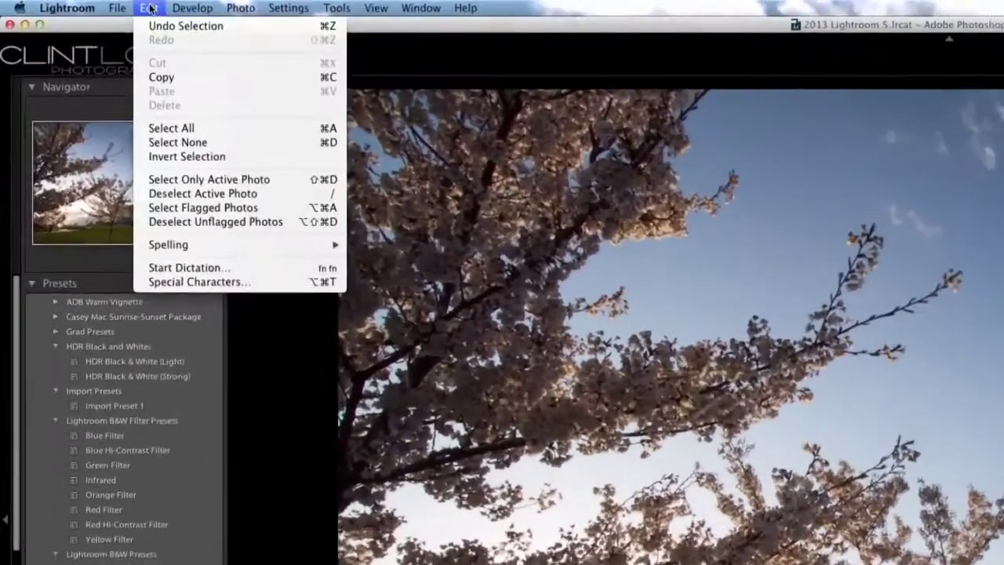
{"action": "mouse_move", "coordinate": [238, 8]}
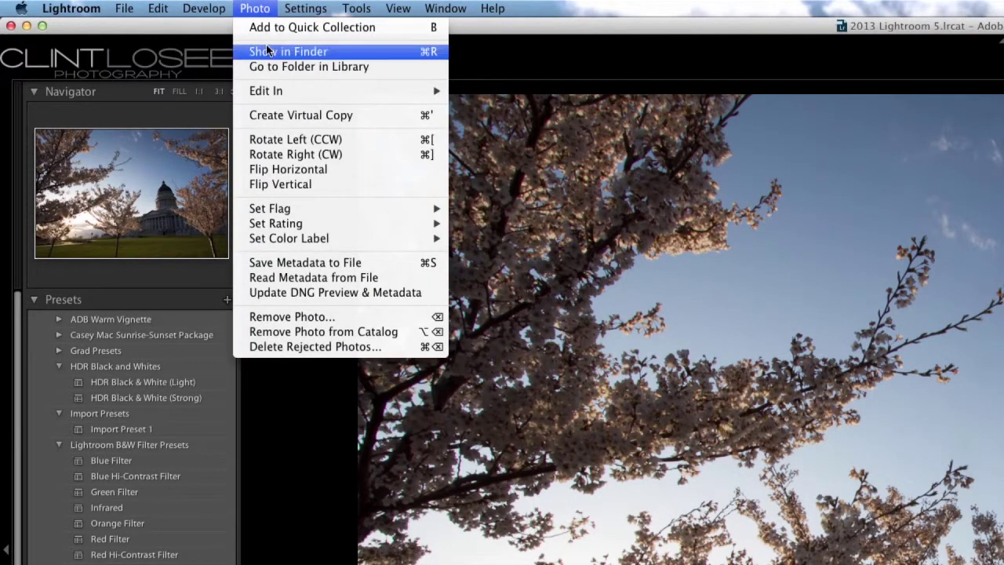
{"action": "mouse_move", "coordinate": [268, 88]}
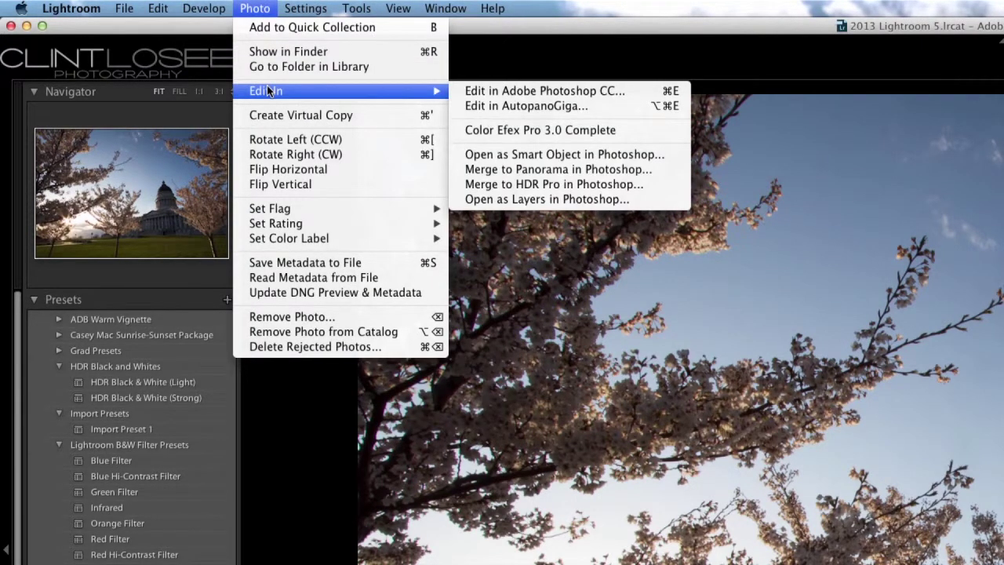
{"action": "key", "text": "Escape"}
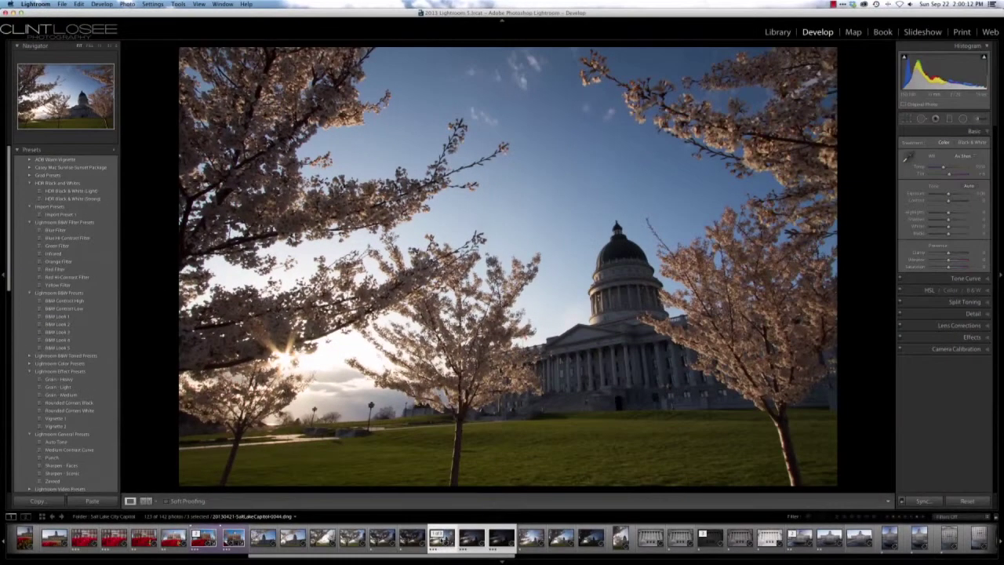
{"action": "right_click", "coordinate": [442, 352]}
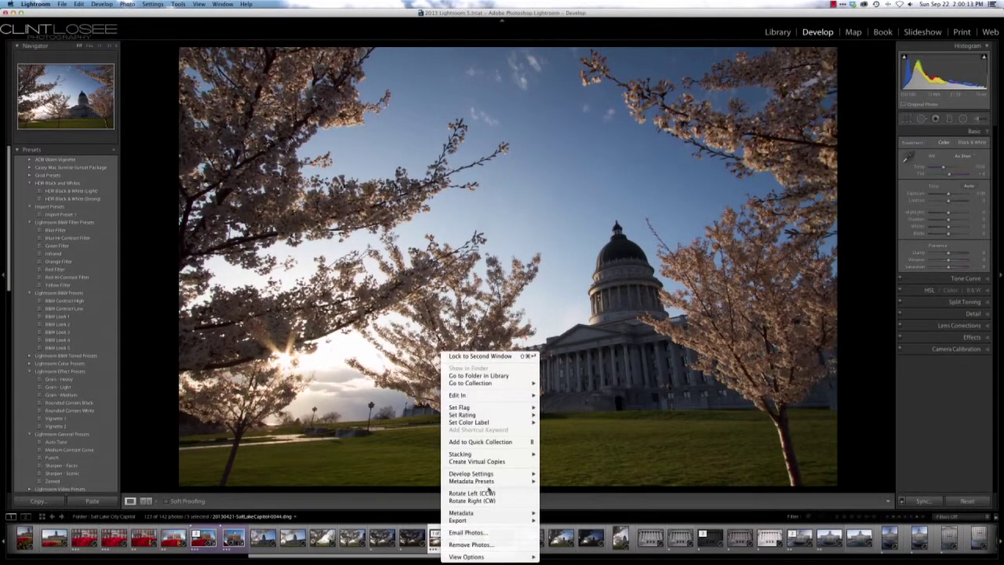
{"action": "mouse_move", "coordinate": [502, 395]}
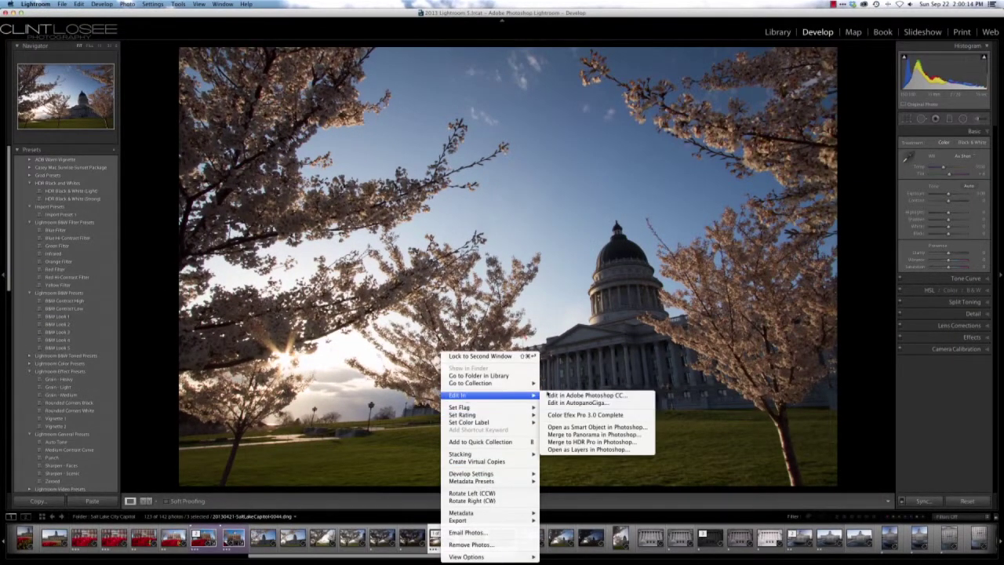
Choose Edit In > Merge to HDR Pro in Photoshop for the three exposures
{"action": "left_click", "coordinate": [575, 443]}
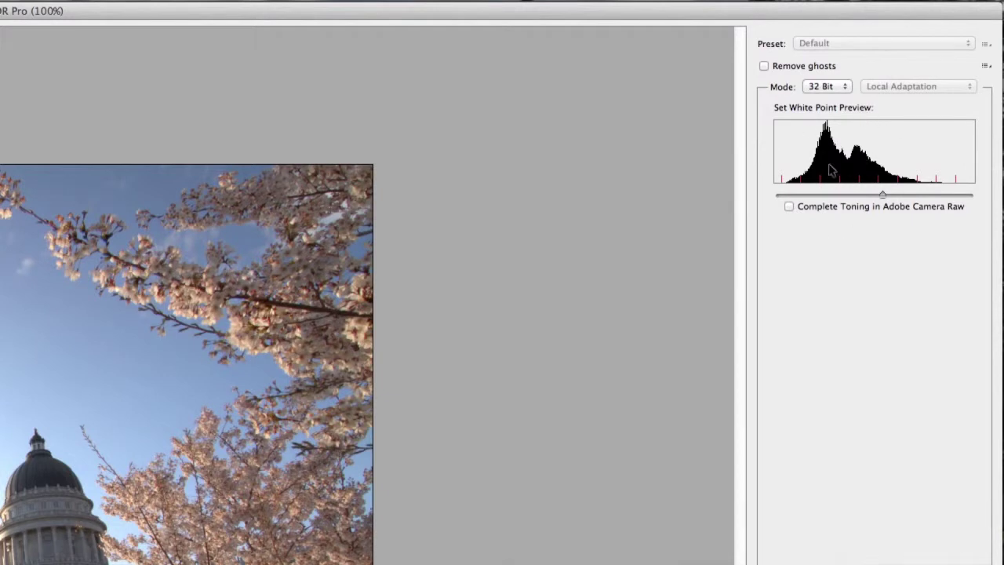
Try 8 Bit in the Mode popup, then set the merge output back to 32 Bit
{"action": "left_click", "coordinate": [835, 84]}
{"action": "key", "text": "Escape"}
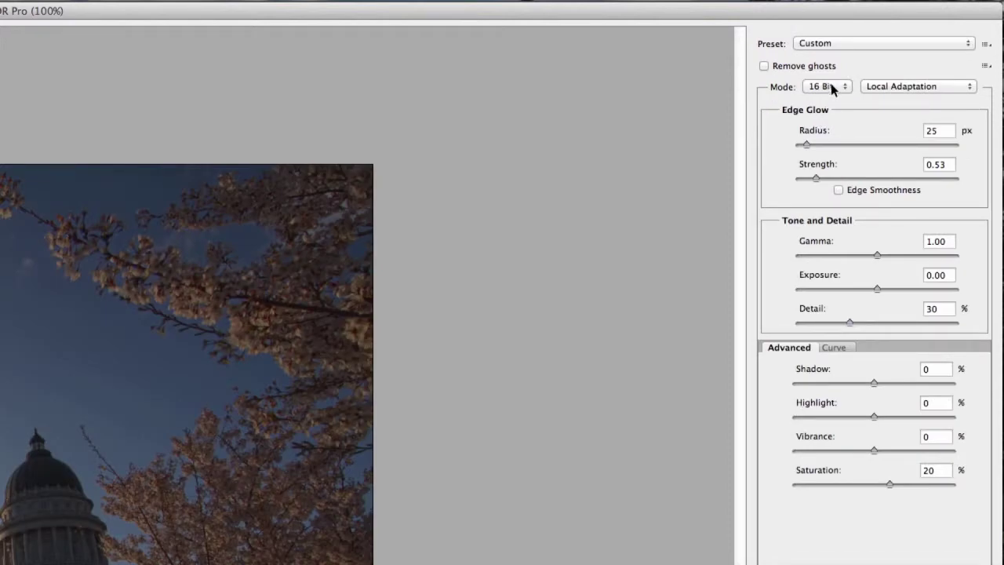
{"action": "left_click", "coordinate": [831, 87]}
{"action": "left_click", "coordinate": [826, 100]}
{"action": "left_click", "coordinate": [847, 91]}
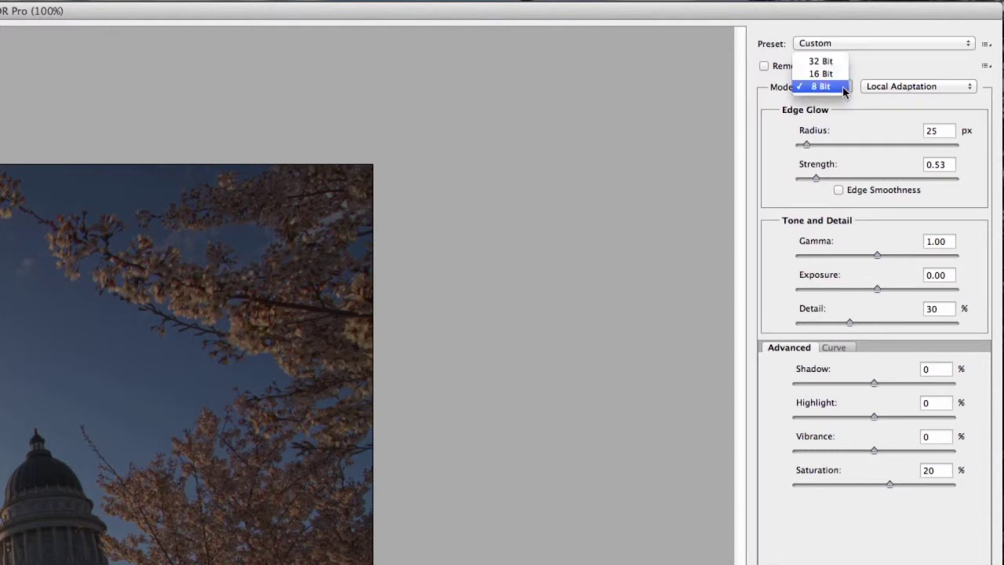
{"action": "left_click", "coordinate": [821, 61]}
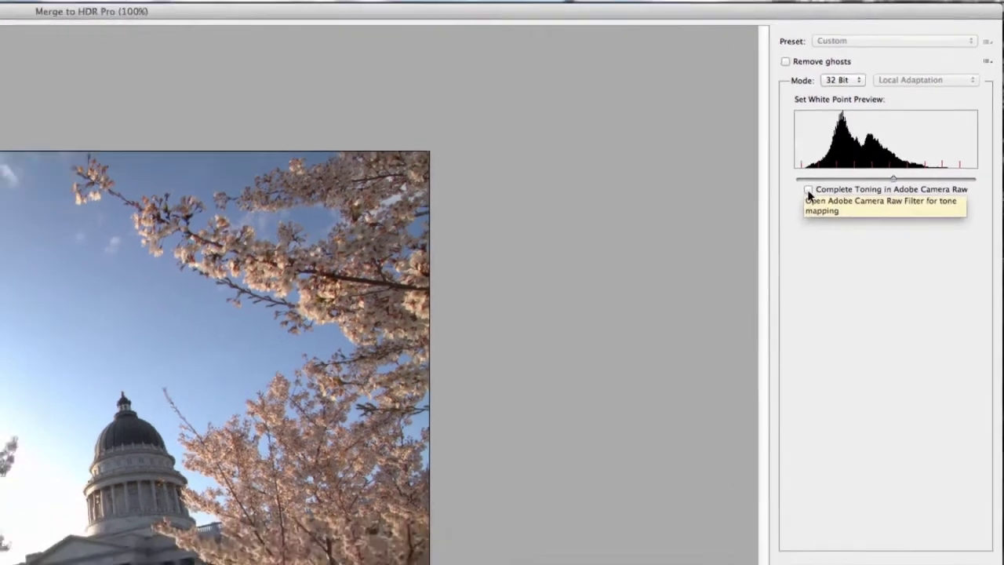
Leave Complete Toning in Adobe Camera Raw unchecked and lower the white point preview to reveal blue sky
{"action": "left_click", "coordinate": [790, 207]}
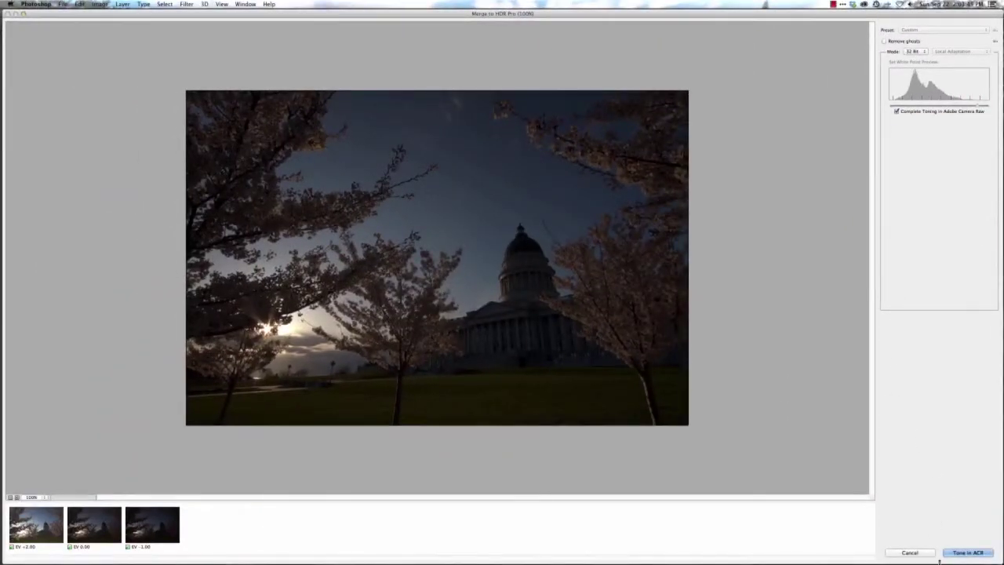
{"action": "left_click", "coordinate": [952, 552]}
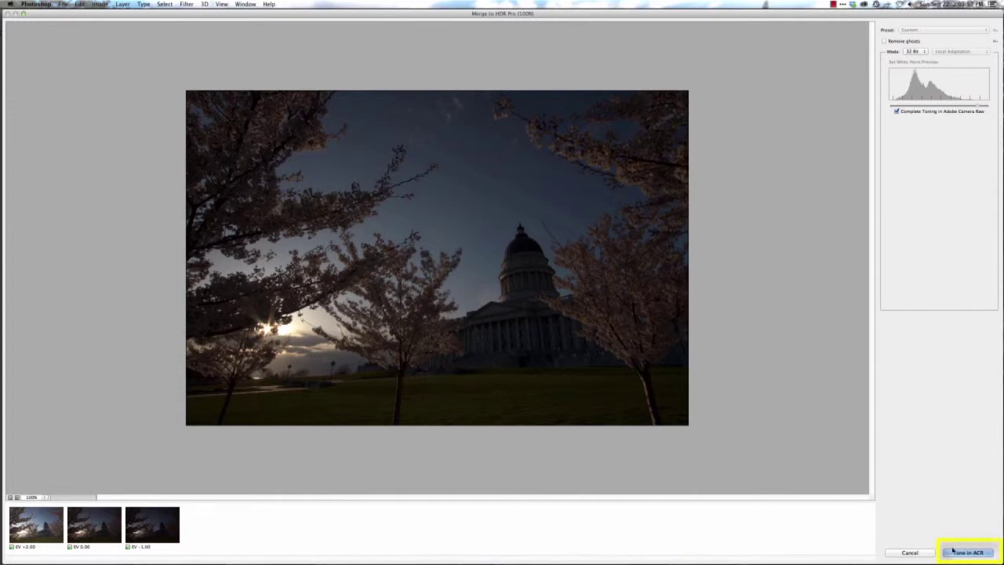
{"action": "left_click", "coordinate": [896, 110]}
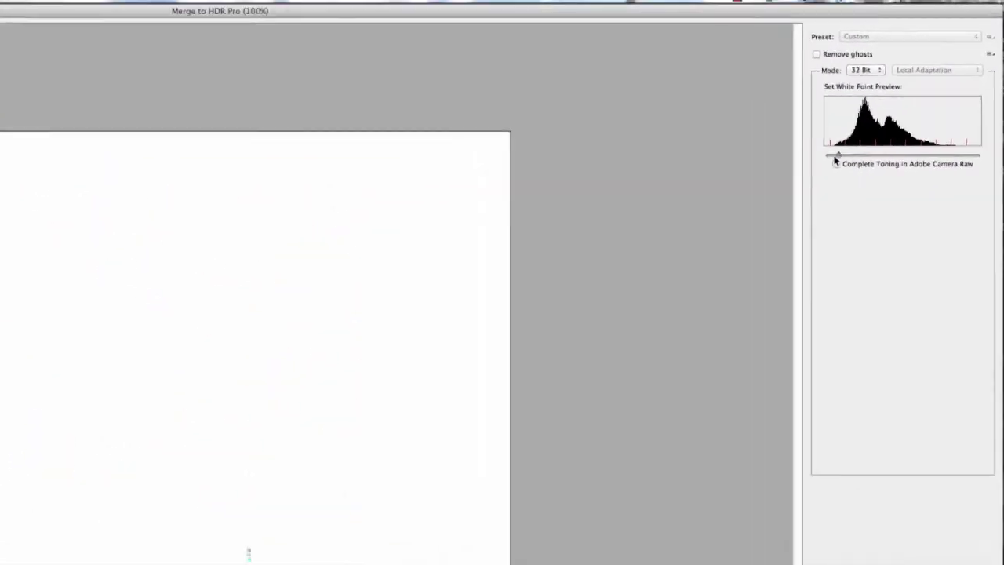
{"action": "left_click_drag", "start_coordinate": [835, 161], "coordinate": [912, 157]}
{"action": "mouse_move", "coordinate": [946, 106]}
{"action": "left_mouse_down"}
{"action": "mouse_move", "coordinate": [980, 109]}
{"action": "mouse_move", "coordinate": [895, 108]}
{"action": "mouse_move", "coordinate": [982, 106]}
{"action": "mouse_move", "coordinate": [922, 106]}
{"action": "mouse_move", "coordinate": [950, 106]}
{"action": "left_mouse_up"}
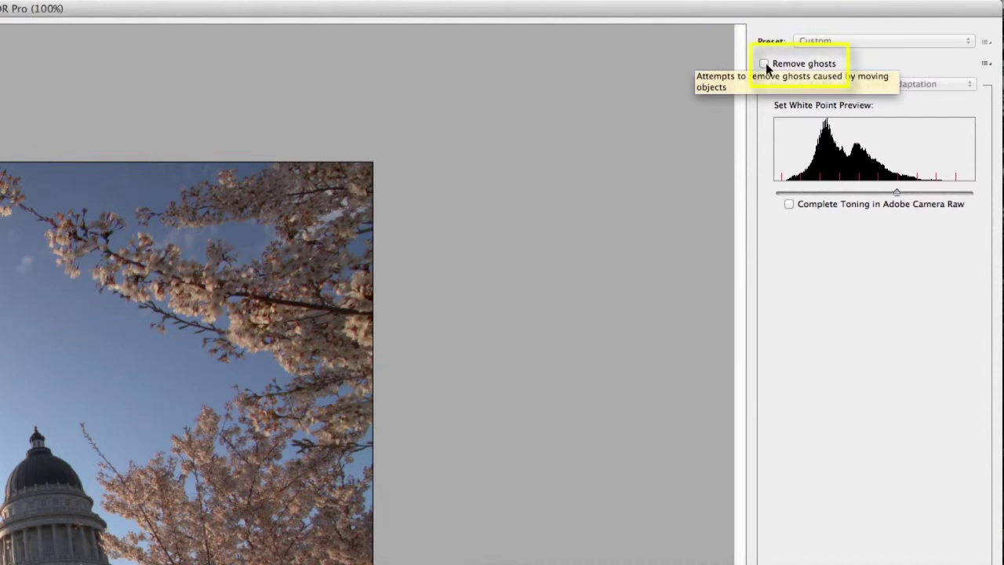
Check Remove ghosts and, after trying EV 0.00 and -1.00, pick EV +2.00 as base image
{"action": "left_click", "coordinate": [765, 65]}
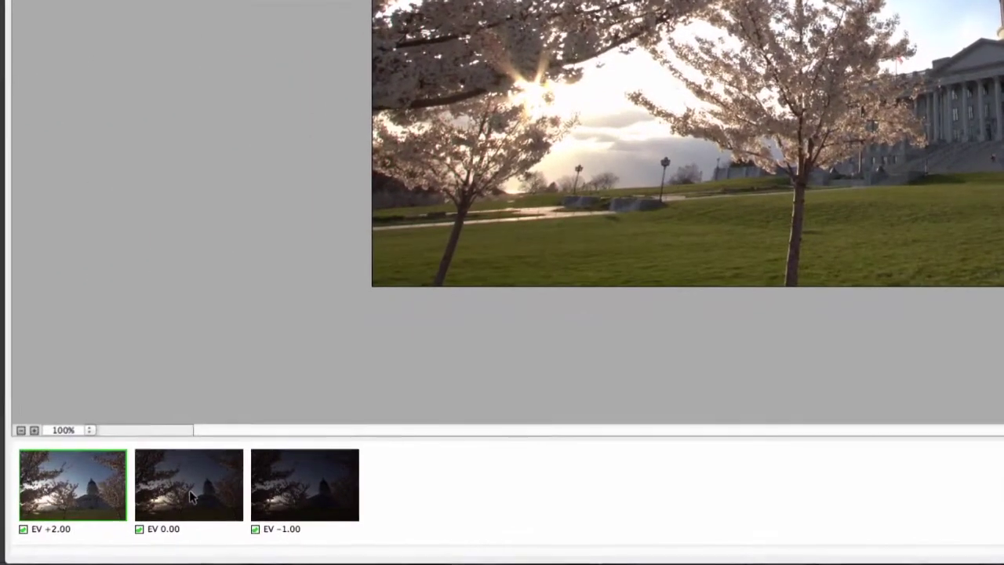
{"action": "left_click", "coordinate": [94, 527]}
{"action": "left_click", "coordinate": [300, 494]}
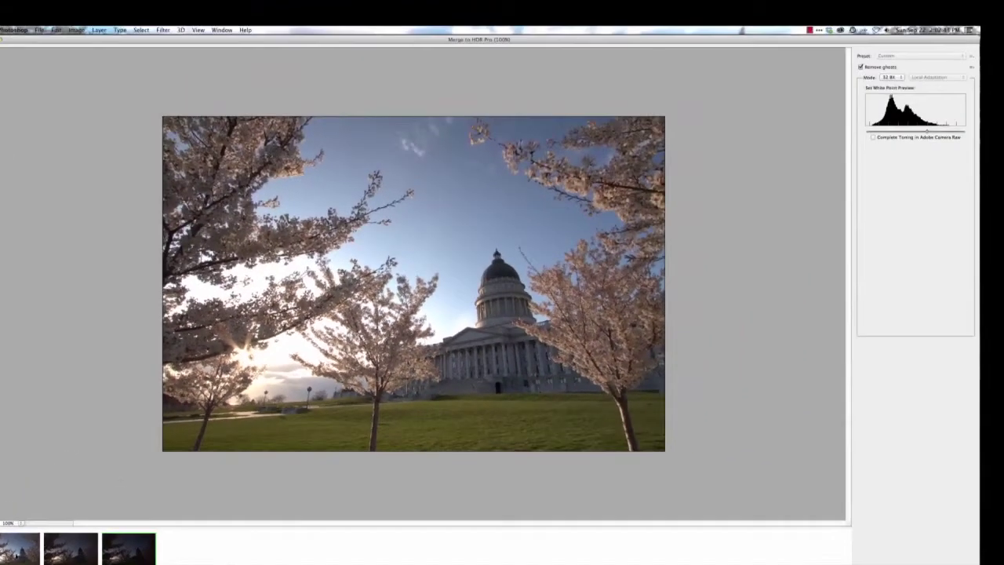
{"action": "left_click", "coordinate": [19, 547]}
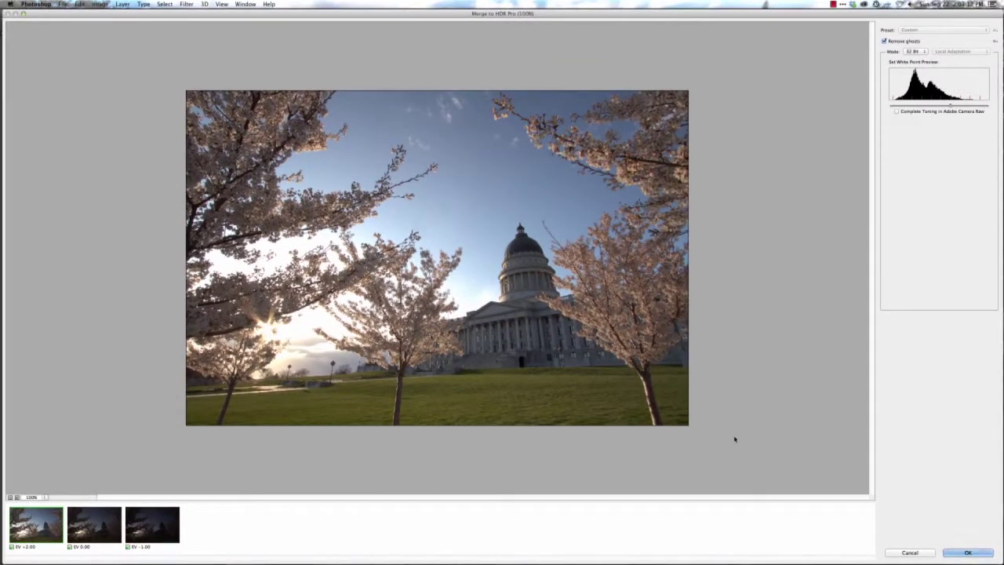
Confirm Merge to HDR Pro to produce the new 32-bit HDR capitol document
{"action": "left_click", "coordinate": [967, 553]}
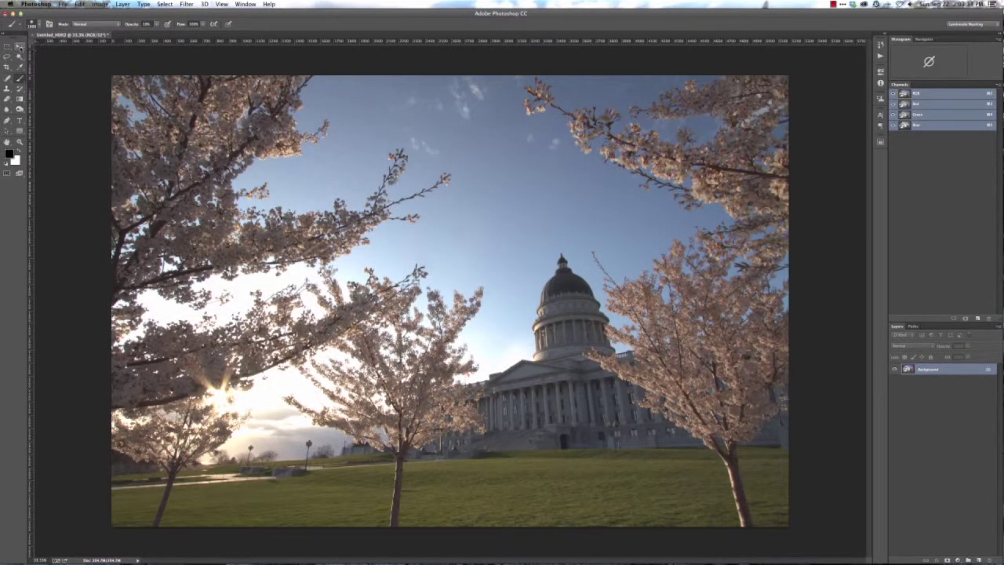
Pick the Move tool, save the HDR image with File > Save, and switch to Lightroom
{"action": "left_click", "coordinate": [19, 47]}
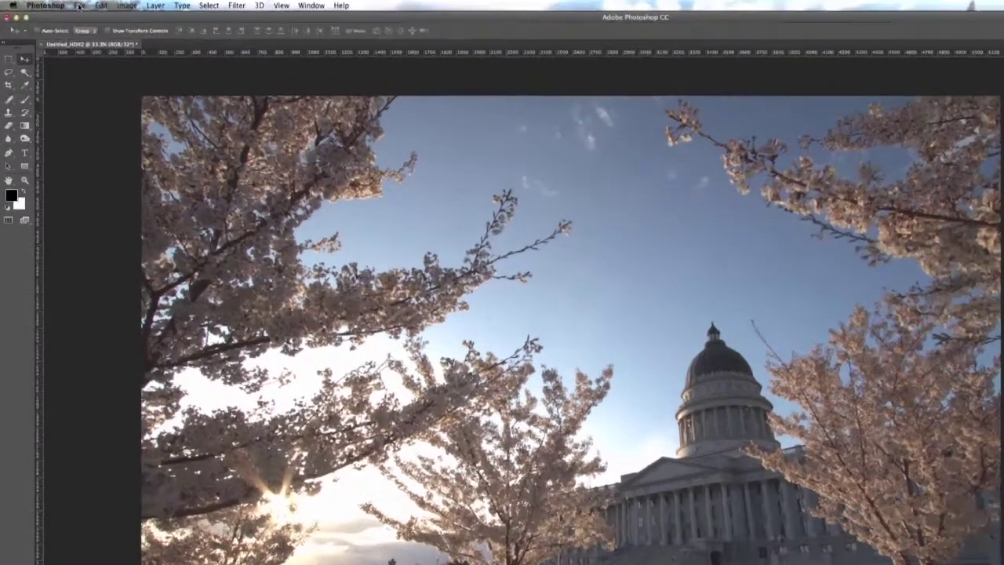
{"action": "left_click", "coordinate": [63, 5]}
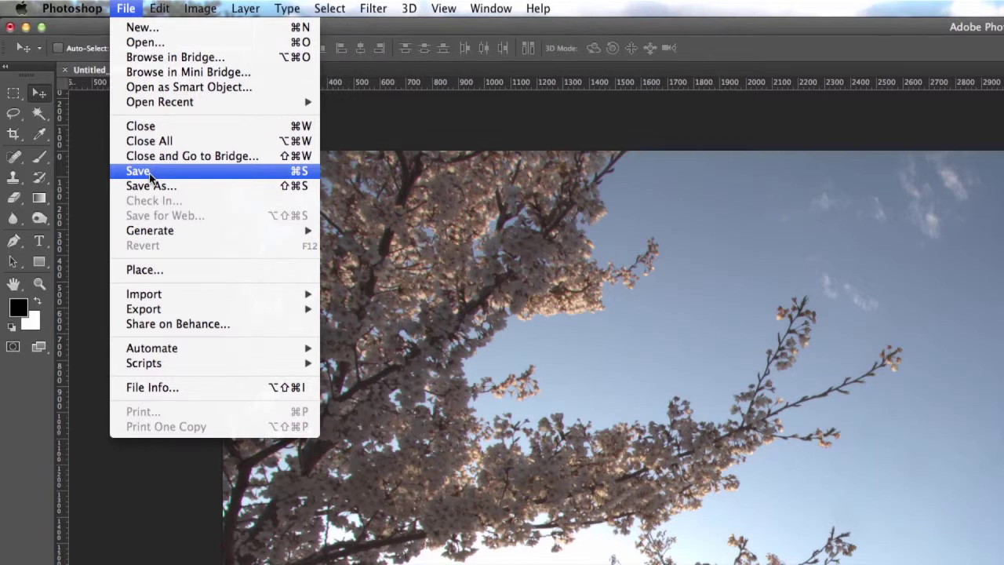
{"action": "left_click", "coordinate": [149, 172]}
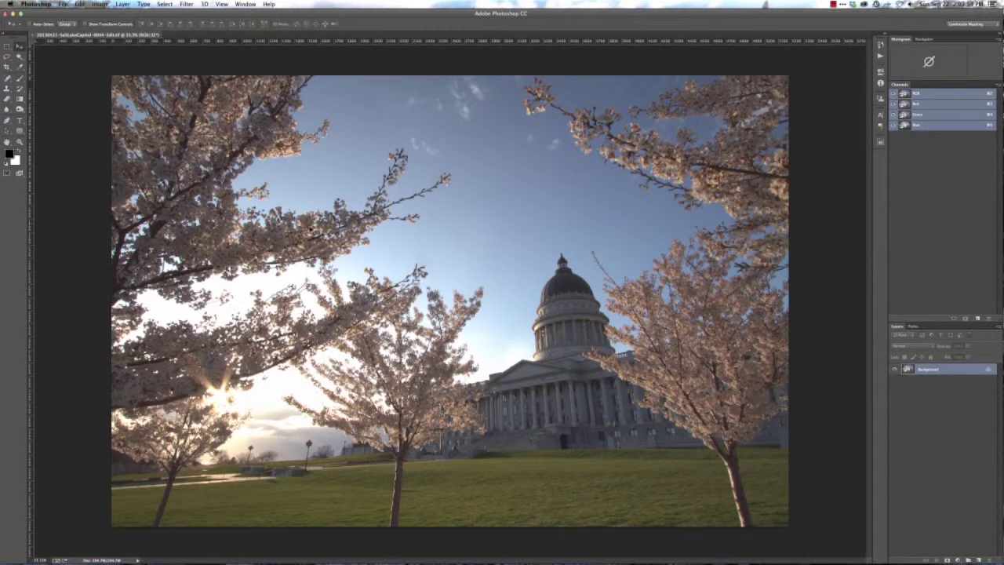
{"action": "key", "text": "super+Tab"}
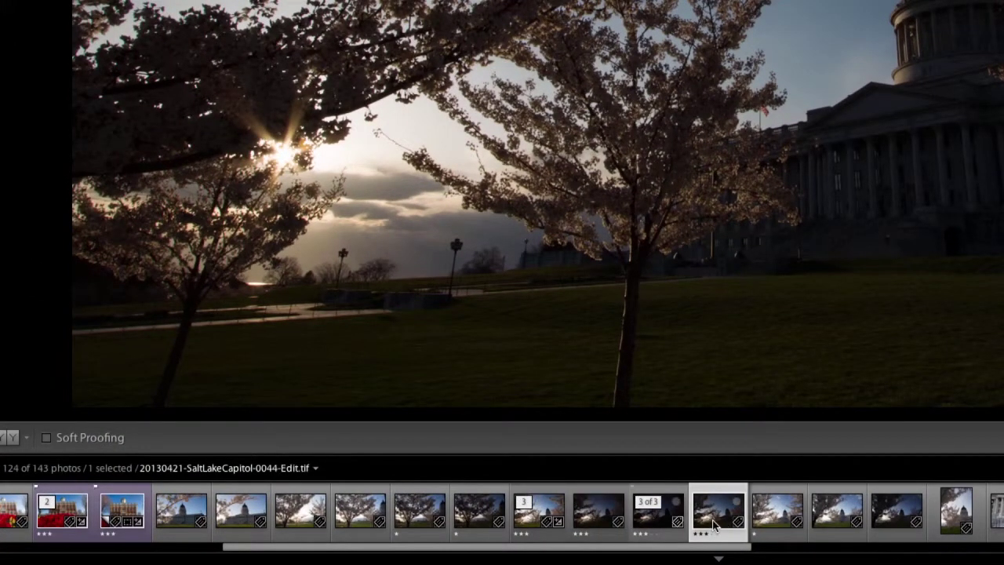
Step through the stack, select 20130421-SaltLakeCapitol-0044-Edit.tif, and give it a yellow label
{"action": "left_click", "coordinate": [524, 524]}
{"action": "left_click", "coordinate": [620, 524]}
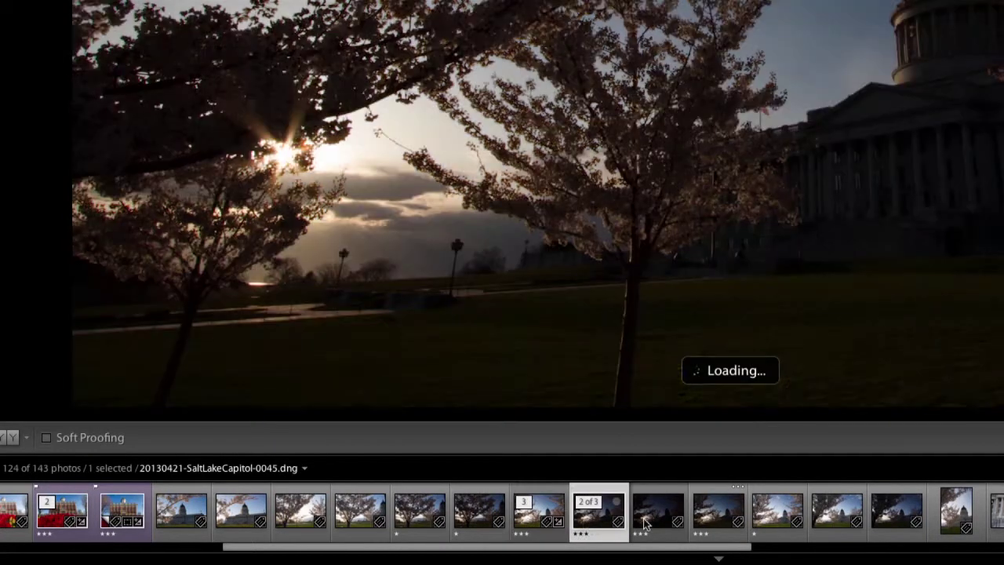
{"action": "left_click", "coordinate": [667, 523]}
{"action": "left_click", "coordinate": [717, 521]}
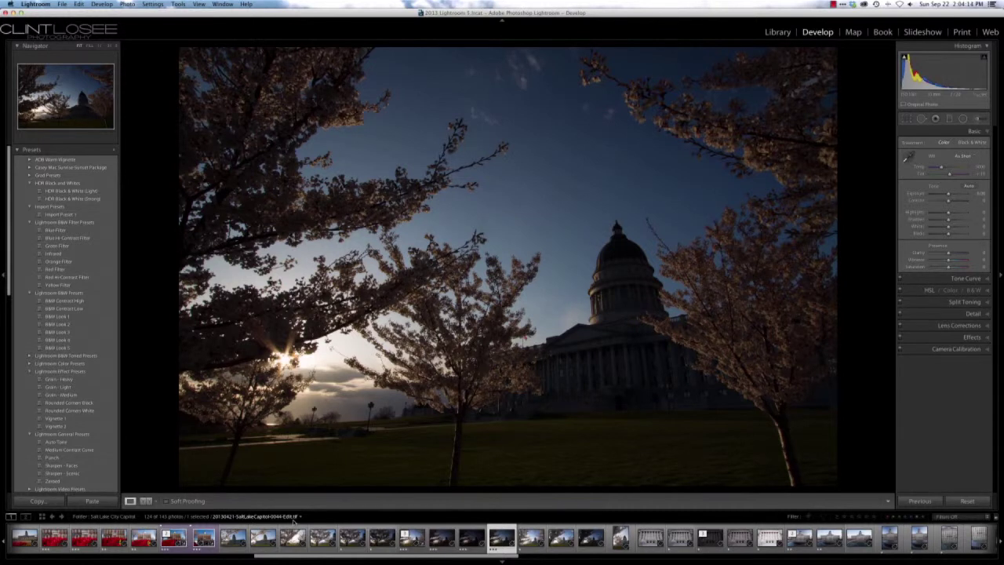
{"action": "key", "text": "7"}
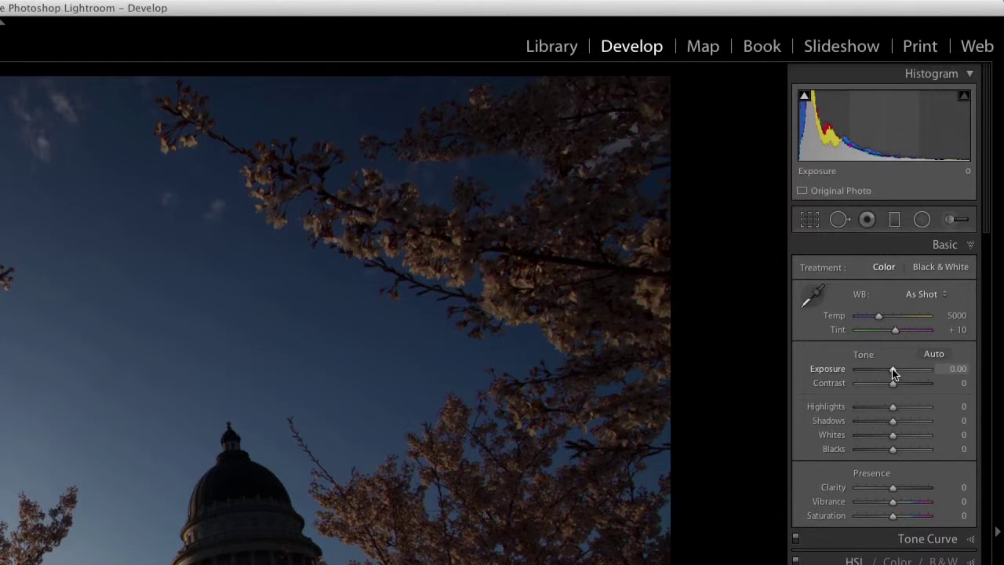
Drop the exposure to -5.80, then bring it back up to a normally lit capitol scene
{"action": "left_click_drag", "start_coordinate": [893, 370], "coordinate": [939, 372]}
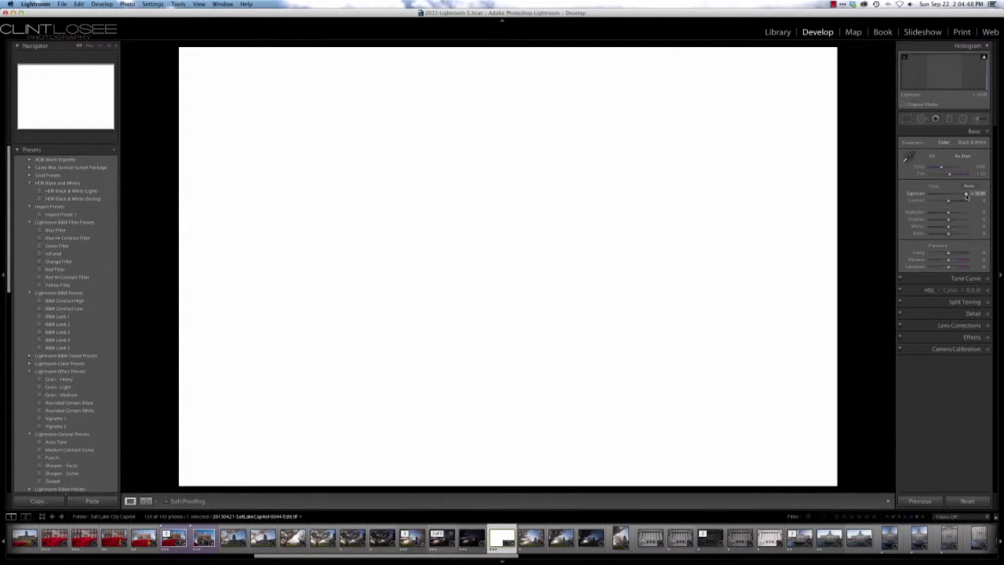
{"action": "mouse_move", "coordinate": [967, 196]}
{"action": "left_mouse_down"}
{"action": "mouse_move", "coordinate": [940, 198]}
{"action": "mouse_move", "coordinate": [955, 197]}
{"action": "mouse_move", "coordinate": [955, 222]}
{"action": "mouse_move", "coordinate": [934, 214]}
{"action": "mouse_move", "coordinate": [954, 220]}
{"action": "mouse_move", "coordinate": [952, 198]}
{"action": "left_mouse_up"}
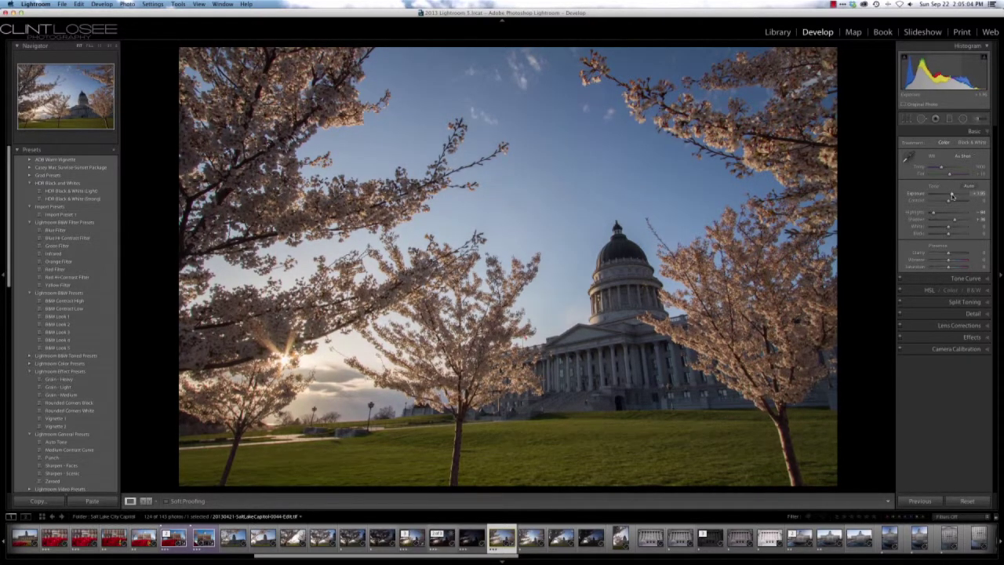
Raise the Whites slightly and deepen the Blacks while previewing clipping
{"action": "left_click", "coordinate": [949, 230], "text": "alt"}
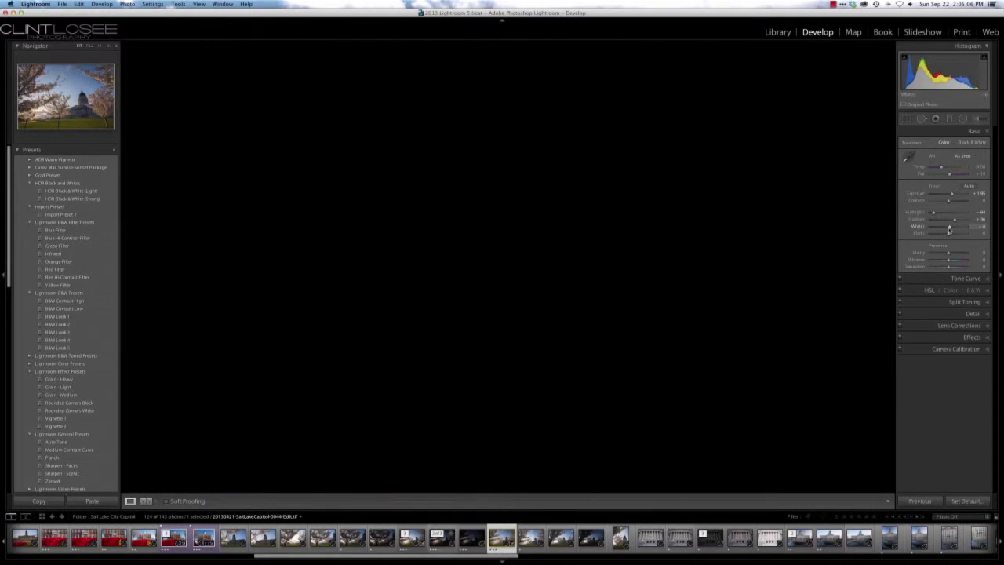
{"action": "left_click_drag", "start_coordinate": [949, 230], "coordinate": [946, 236]}
{"action": "left_click", "coordinate": [948, 234], "text": "alt"}
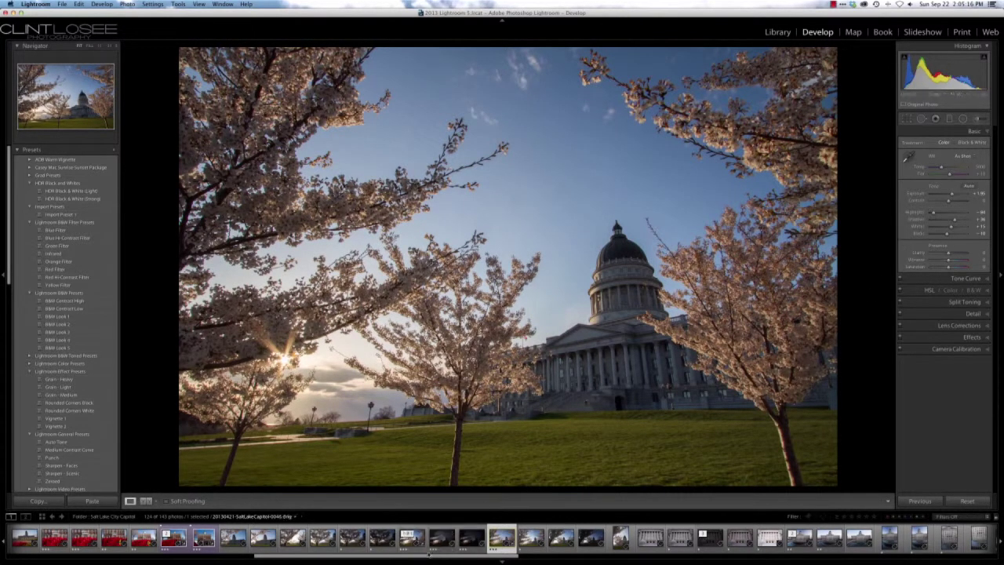
Compare the edit against the original 0044 and 0046 exposures, then return to the merged HDR
{"action": "left_click", "coordinate": [411, 538]}
{"action": "left_click", "coordinate": [467, 538]}
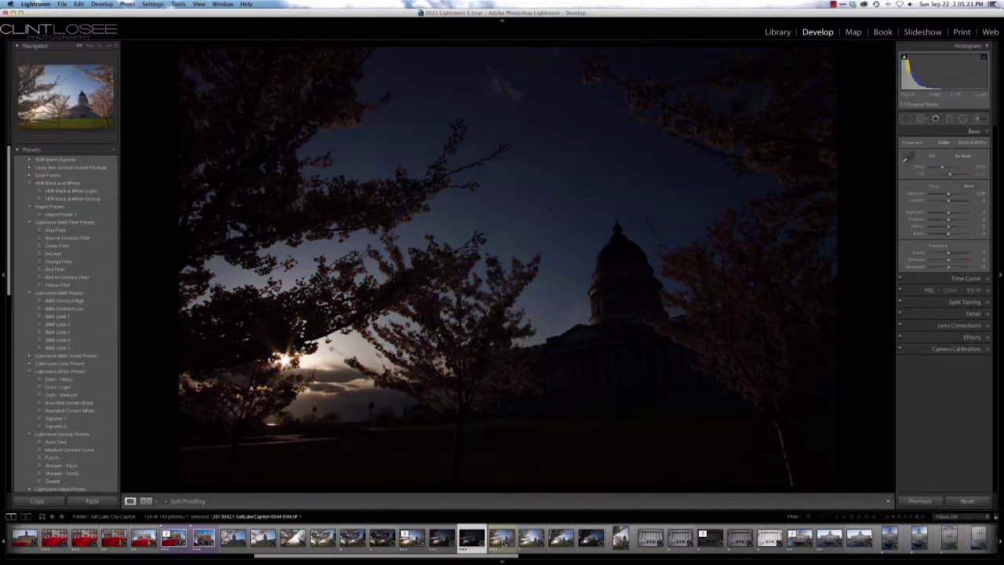
{"action": "left_click", "coordinate": [499, 542]}
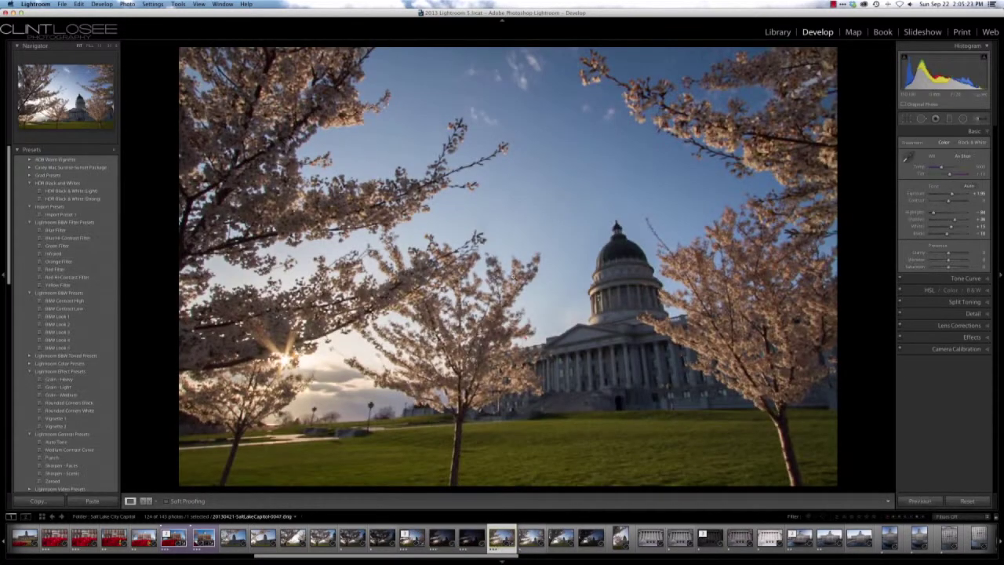